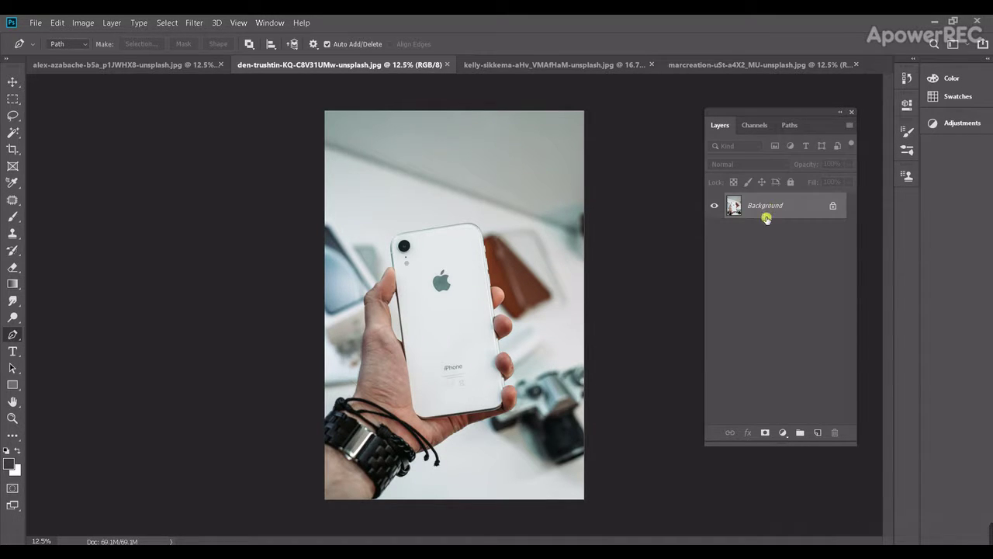
# Duplicate the phone photo's Background layer and hide the original Background
pyautogui.hotkey('ctrl', 'j')
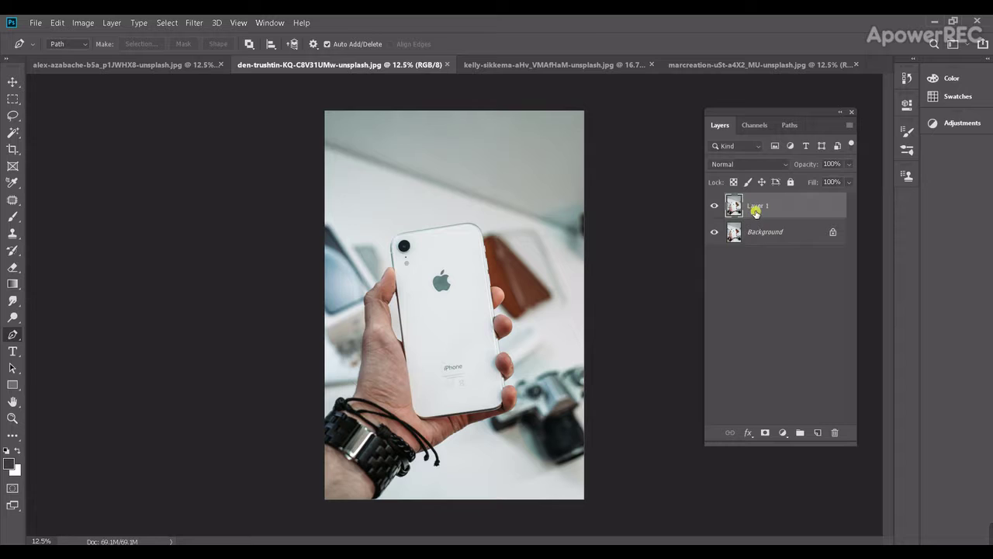
pyautogui.click(715, 234)
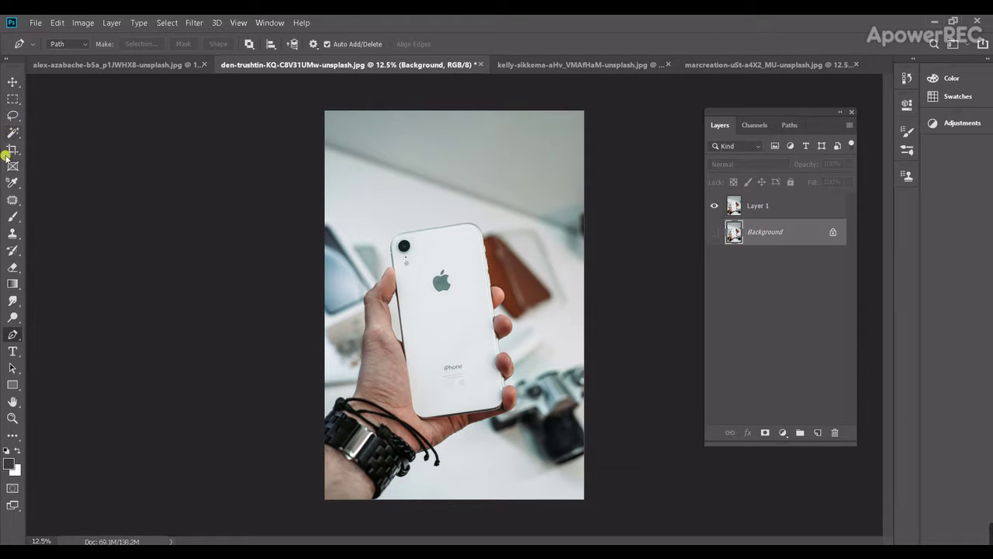
# With the Patch tool, replace the Apple logo on Layer 1 with the clean area of the phone below it, and deselect
pyautogui.click(12, 201)
pyautogui.click(20, 203)
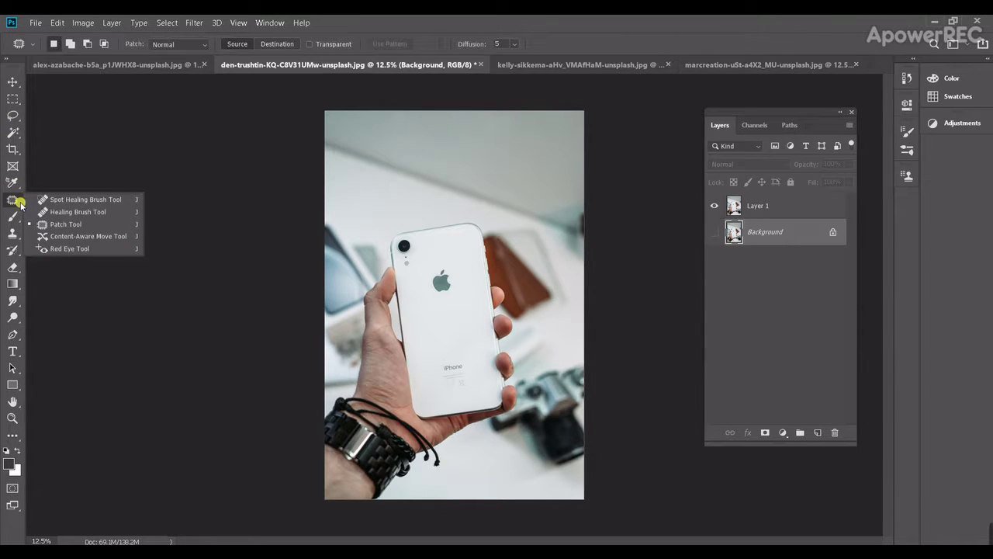
pyautogui.click(61, 226)
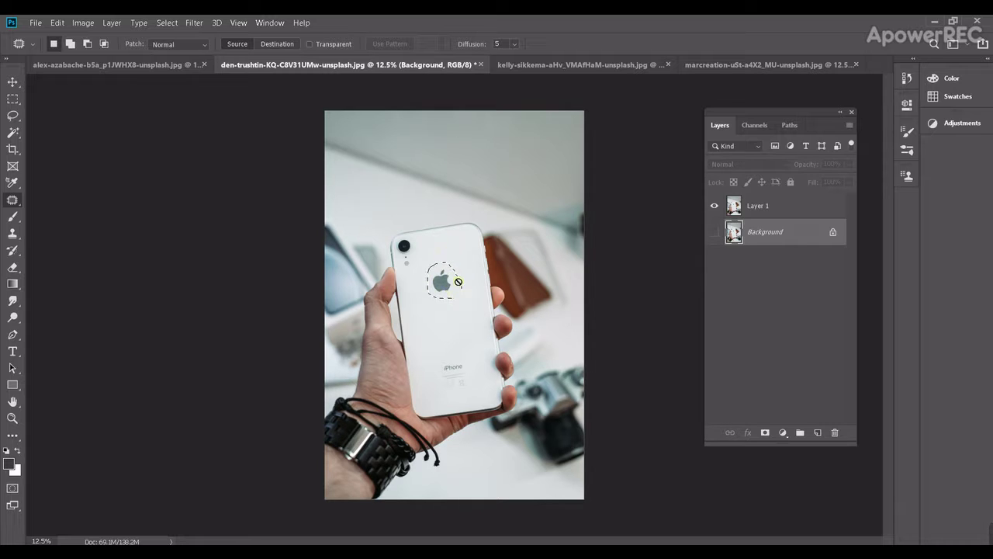
pyautogui.click(748, 210)
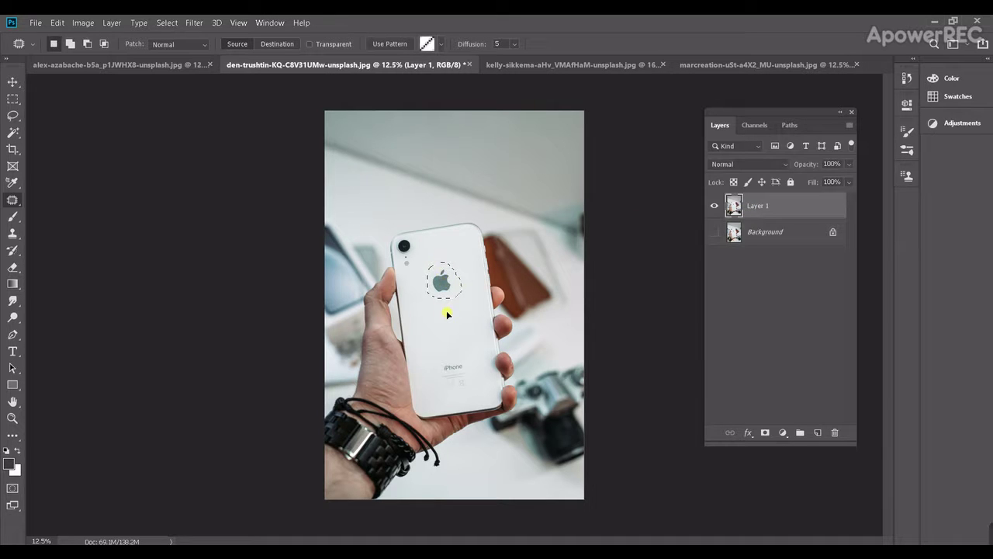
pyautogui.moveTo(449, 325); pyautogui.dragTo(453, 333)
pyautogui.hotkey('ctrl', 'd')
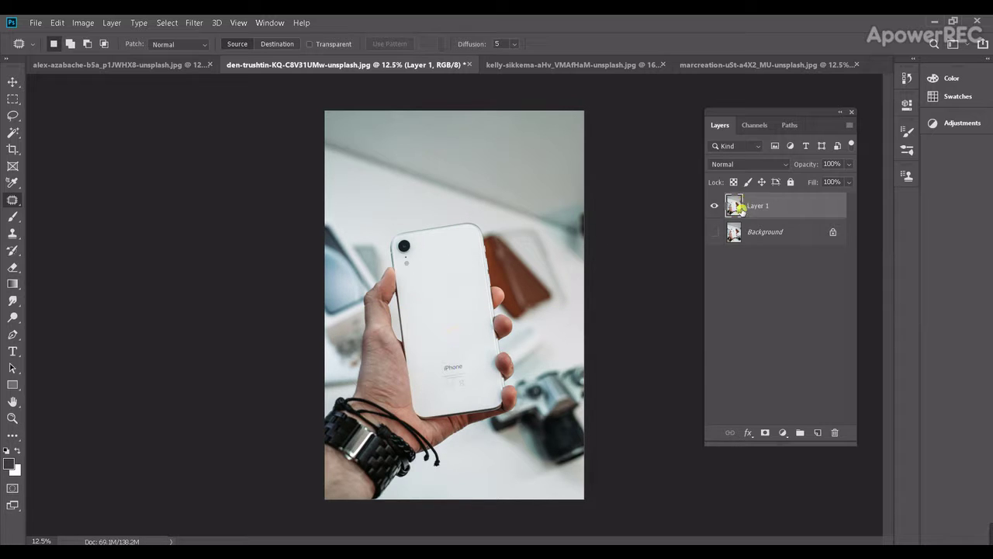
# Compare the patched phone with the original by alternating the visibility of Layer 1 and Background
pyautogui.keyDown('alt'); pyautogui.click(716, 232); pyautogui.keyUp('alt')
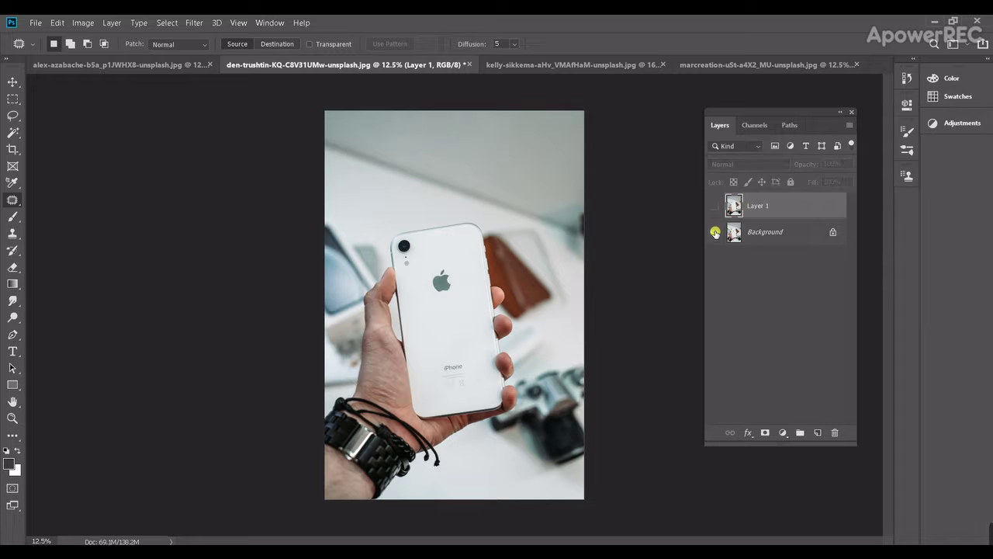
pyautogui.keyDown('alt'); pyautogui.click(715, 232); pyautogui.keyUp('alt')
pyautogui.keyDown('alt'); pyautogui.click(715, 232); pyautogui.keyUp('alt')
pyautogui.keyDown('alt'); pyautogui.click(715, 232); pyautogui.keyUp('alt')
pyautogui.keyDown('alt'); pyautogui.click(715, 232); pyautogui.keyUp('alt')
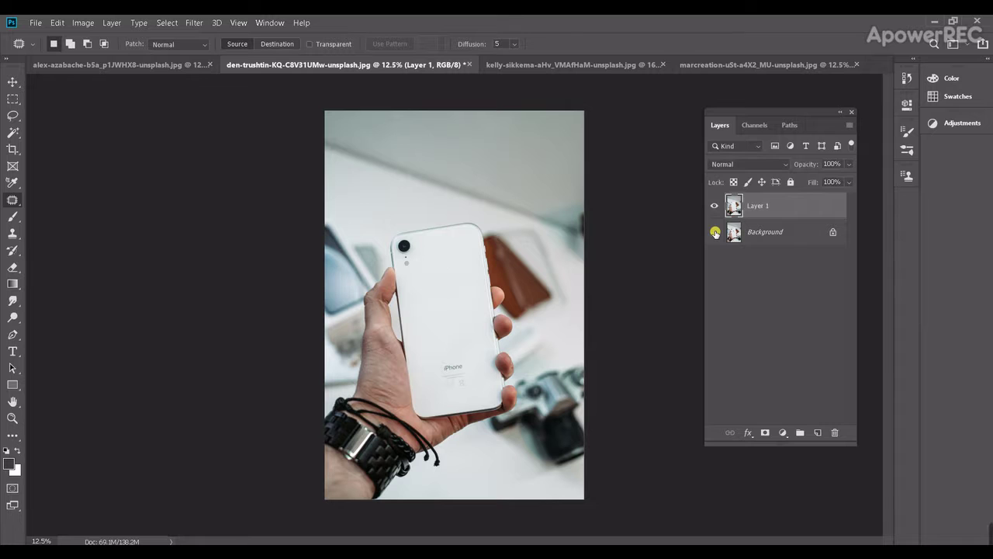
# In the kelly-sikkema image, hide Background and clone dark desk texture over the ruler, marker and most of the keyboard and mouse with a 300 brush
pyautogui.click(506, 64)
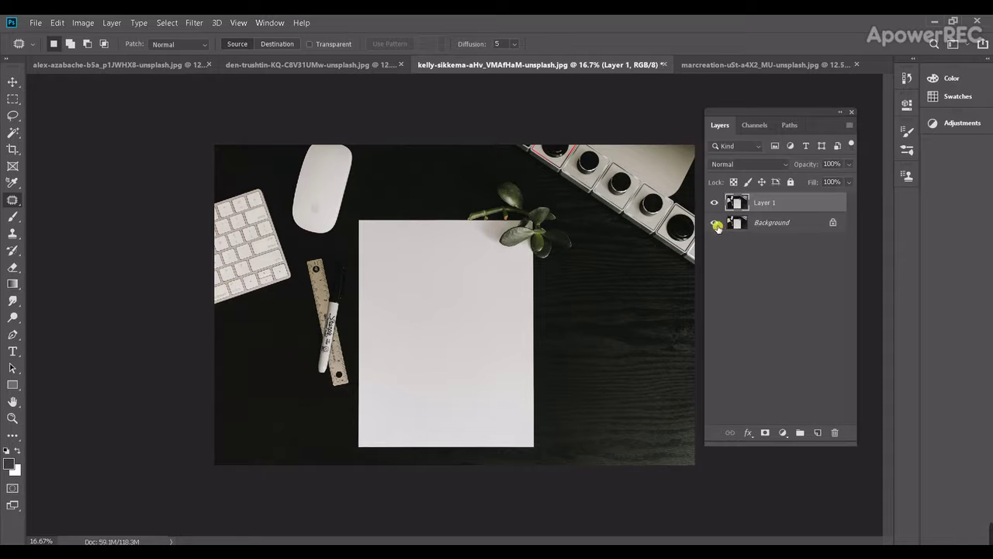
pyautogui.click(714, 224)
pyautogui.click(11, 233)
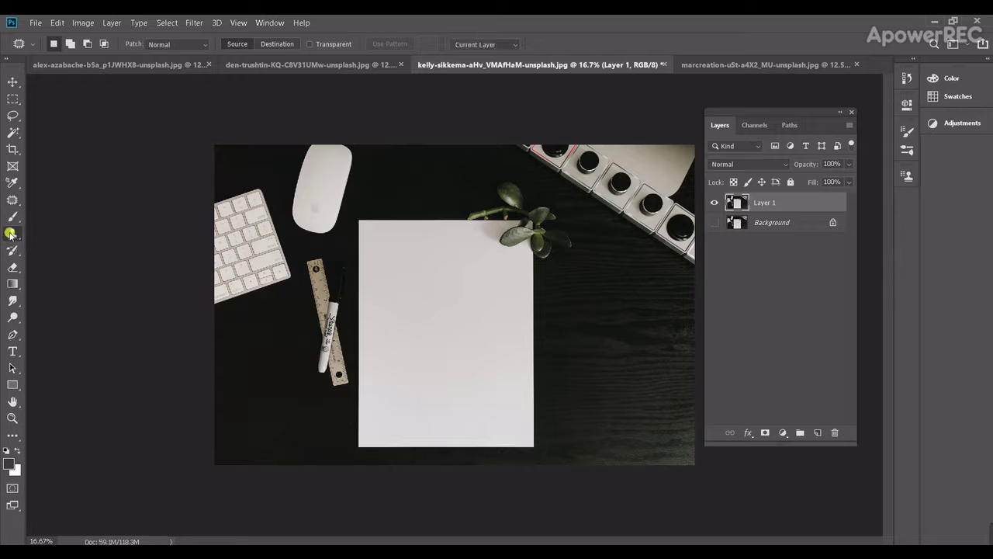
pyautogui.rightClick(17, 240)
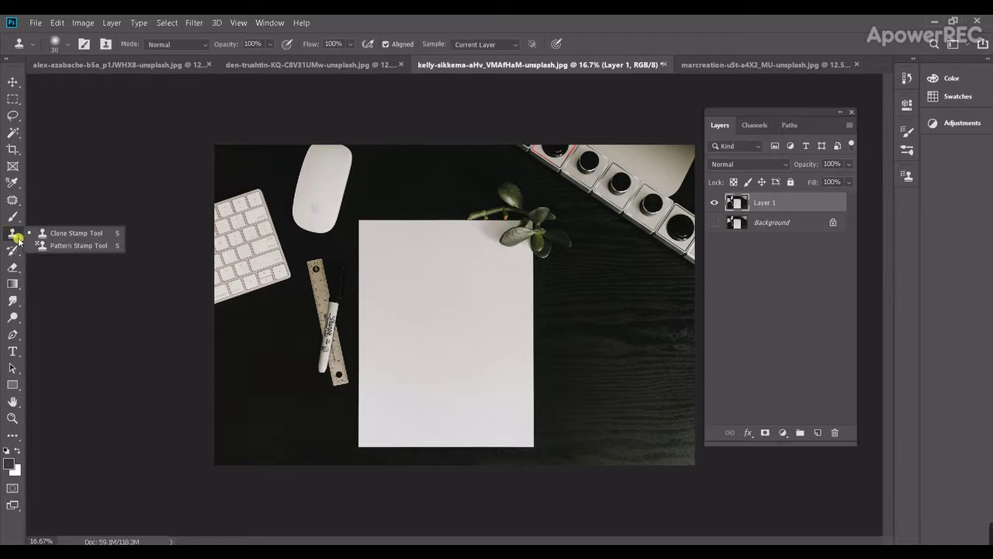
pyautogui.click(47, 234)
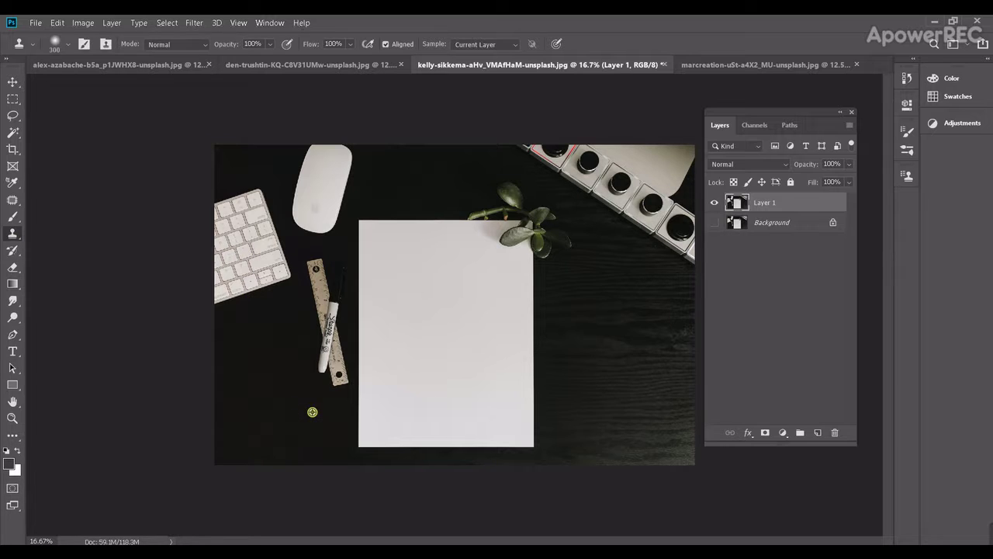
pyautogui.keyDown('alt'); pyautogui.click(312, 412); pyautogui.keyUp('alt')
pyautogui.moveTo(321, 373)
pyautogui.mouseDown()
pyautogui.moveTo(330, 350)
pyautogui.moveTo(324, 380)
pyautogui.moveTo(332, 352)
pyautogui.moveTo(338, 379)
pyautogui.mouseUp()
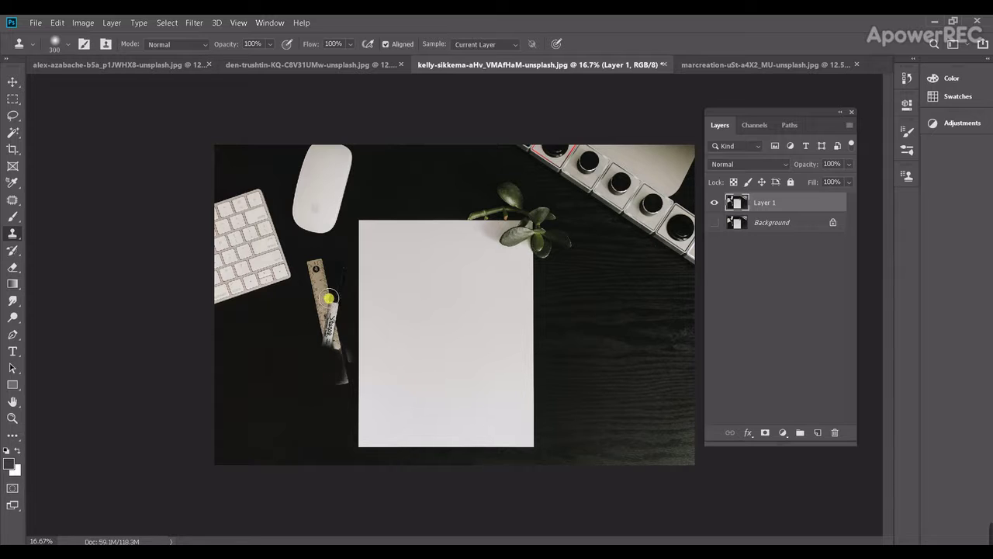
pyautogui.hotkey('ctrl', 'z')
pyautogui.moveTo(309, 289)
pyautogui.mouseDown()
pyautogui.moveTo(319, 336)
pyautogui.moveTo(318, 311)
pyautogui.moveTo(326, 321)
pyautogui.moveTo(328, 310)
pyautogui.moveTo(329, 343)
pyautogui.moveTo(333, 290)
pyautogui.moveTo(318, 271)
pyautogui.moveTo(312, 283)
pyautogui.moveTo(322, 266)
pyautogui.moveTo(316, 310)
pyautogui.moveTo(339, 384)
pyautogui.moveTo(331, 259)
pyautogui.moveTo(303, 332)
pyautogui.moveTo(328, 260)
pyautogui.moveTo(335, 315)
pyautogui.moveTo(341, 273)
pyautogui.moveTo(346, 311)
pyautogui.moveTo(341, 395)
pyautogui.moveTo(344, 321)
pyautogui.moveTo(334, 312)
pyautogui.moveTo(275, 329)
pyautogui.moveTo(272, 397)
pyautogui.moveTo(280, 401)
pyautogui.moveTo(270, 294)
pyautogui.moveTo(282, 292)
pyautogui.moveTo(256, 225)
pyautogui.moveTo(252, 260)
pyautogui.moveTo(248, 233)
pyautogui.moveTo(269, 249)
pyautogui.moveTo(268, 206)
pyautogui.moveTo(239, 186)
pyautogui.moveTo(255, 294)
pyautogui.moveTo(264, 281)
pyautogui.moveTo(249, 268)
pyautogui.moveTo(222, 295)
pyautogui.moveTo(213, 279)
pyautogui.moveTo(213, 288)
pyautogui.moveTo(215, 202)
pyautogui.moveTo(210, 299)
pyautogui.moveTo(271, 248)
pyautogui.moveTo(312, 150)
pyautogui.moveTo(326, 163)
pyautogui.moveTo(319, 153)
pyautogui.moveTo(350, 148)
pyautogui.moveTo(342, 177)
pyautogui.mouseUp()
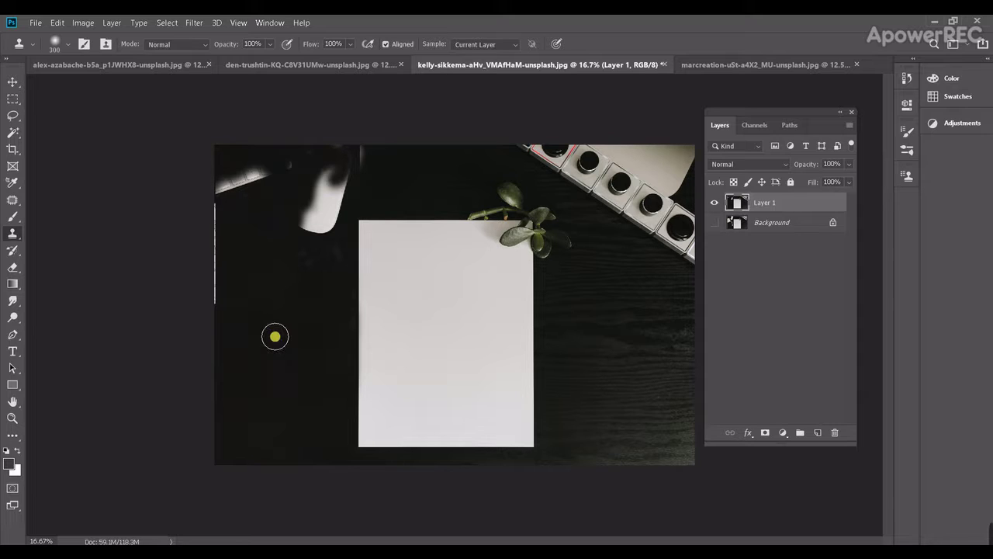
# Enlarge the Clone Stamp brush to 600 and clone dark desk texture over the keyboard remnants and part of the mouse
pyautogui.press(']')
pyautogui.press(']')
pyautogui.press(']')
pyautogui.keyDown('alt'); pyautogui.click(274, 336); pyautogui.keyUp('alt')
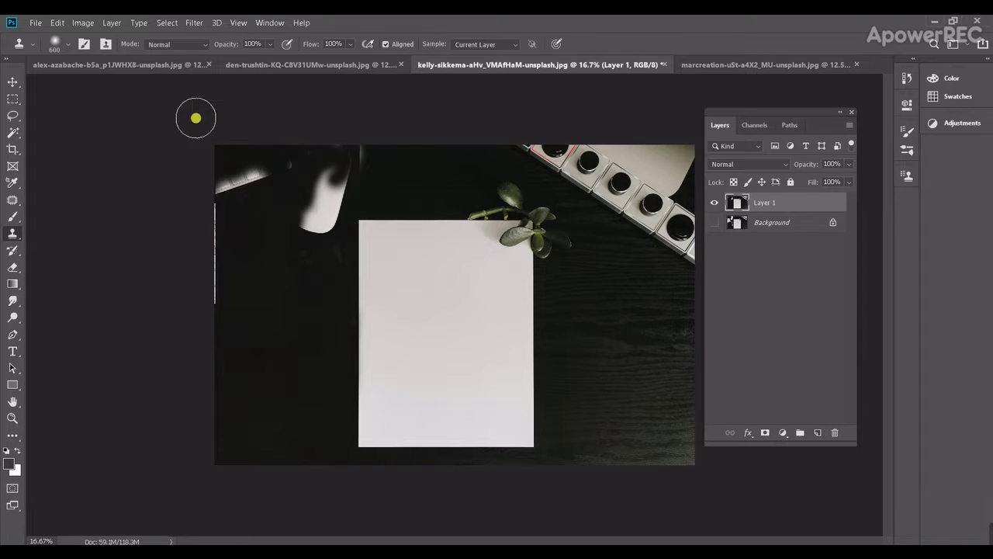
pyautogui.moveTo(249, 182)
pyautogui.mouseDown()
pyautogui.moveTo(230, 193)
pyautogui.moveTo(208, 290)
pyautogui.moveTo(274, 216)
pyautogui.mouseUp()
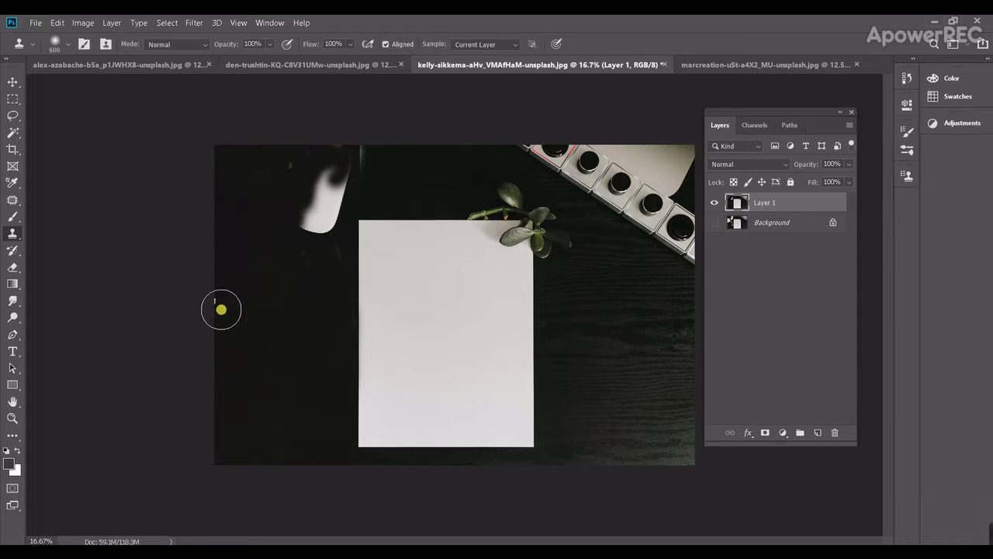
pyautogui.moveTo(248, 263)
pyautogui.mouseDown()
pyautogui.moveTo(288, 204)
pyautogui.moveTo(308, 246)
pyautogui.moveTo(315, 215)
pyautogui.mouseUp()
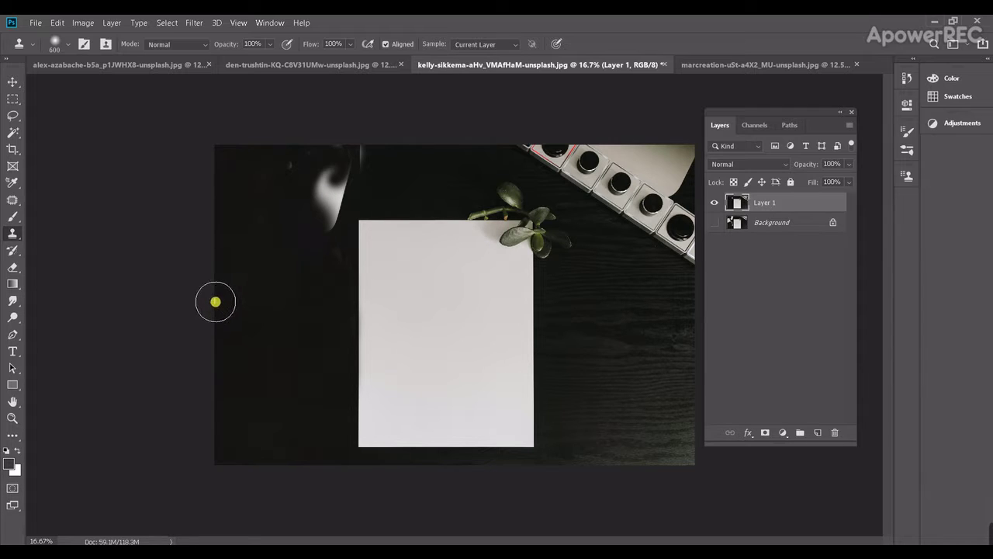
pyautogui.keyDown('alt'); pyautogui.click(237, 281); pyautogui.keyUp('alt')
pyautogui.moveTo(214, 301); pyautogui.dragTo(215, 298)
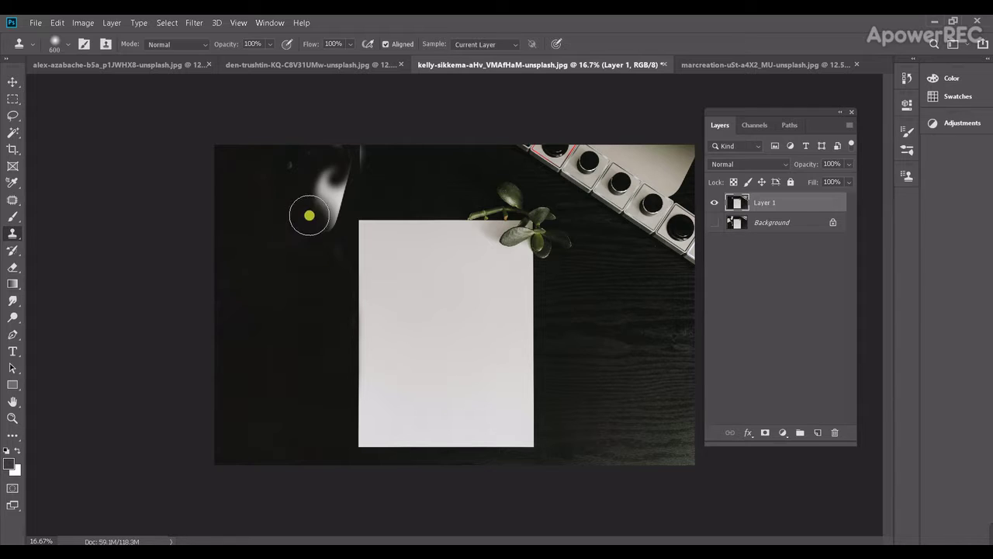
# Clone dark desk texture over the rest of the white mouse above the paper's upper-left corner
pyautogui.moveTo(313, 206)
pyautogui.mouseDown()
pyautogui.moveTo(332, 189)
pyautogui.moveTo(324, 211)
pyautogui.mouseUp()
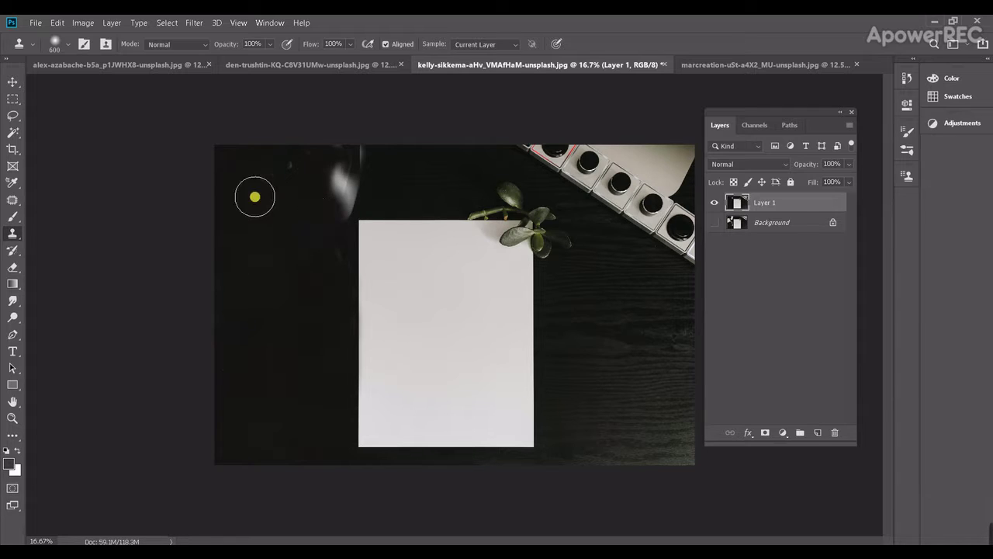
pyautogui.keyDown('alt'); pyautogui.click(254, 193); pyautogui.keyUp('alt')
pyautogui.moveTo(341, 164)
pyautogui.mouseDown()
pyautogui.moveTo(336, 204)
pyautogui.moveTo(358, 168)
pyautogui.moveTo(334, 163)
pyautogui.moveTo(379, 153)
pyautogui.moveTo(302, 165)
pyautogui.moveTo(386, 159)
pyautogui.moveTo(322, 224)
pyautogui.moveTo(327, 255)
pyautogui.moveTo(314, 289)
pyautogui.moveTo(293, 277)
pyautogui.moveTo(279, 246)
pyautogui.moveTo(274, 202)
pyautogui.moveTo(262, 252)
pyautogui.moveTo(270, 296)
pyautogui.moveTo(268, 270)
pyautogui.moveTo(257, 305)
pyautogui.mouseUp()
pyautogui.keyDown('alt'); pyautogui.click(313, 175); pyautogui.keyUp('alt')
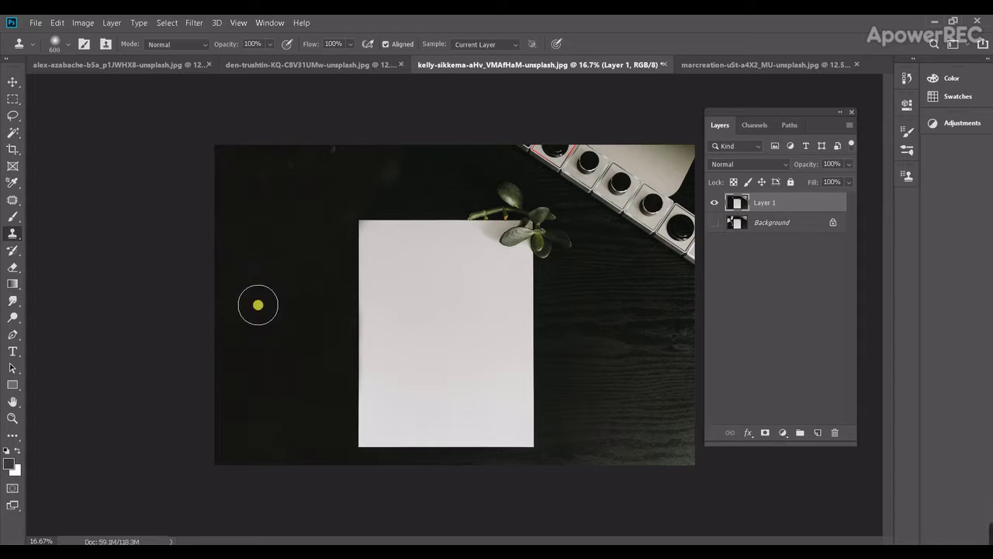
# Compare the cleaned desk photo with the original by alternating the visibility of Layer 1 and Background
pyautogui.keyDown('alt'); pyautogui.click(718, 226); pyautogui.keyUp('alt')
pyautogui.keyDown('alt'); pyautogui.click(718, 226); pyautogui.keyUp('alt')
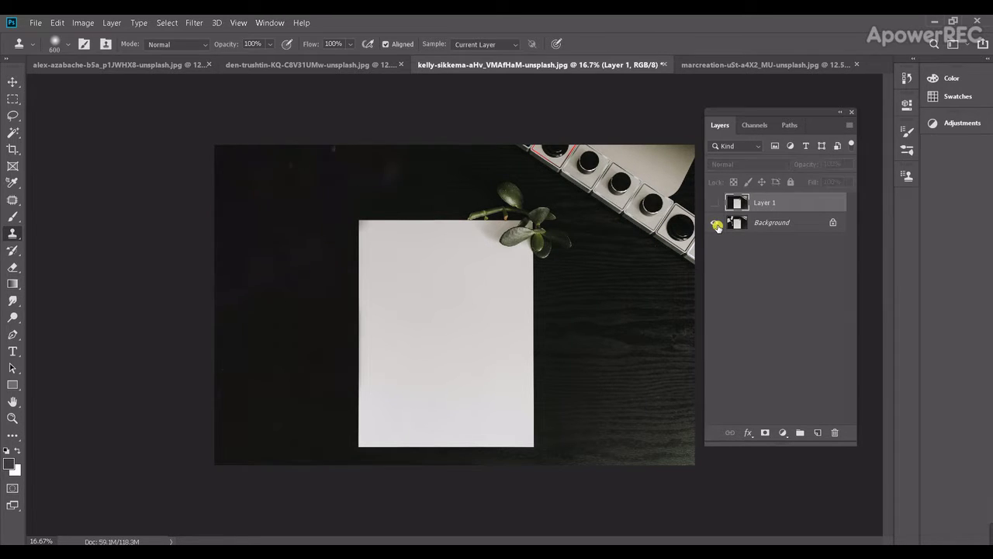
pyautogui.keyDown('alt'); pyautogui.click(718, 225); pyautogui.keyUp('alt')
pyautogui.keyDown('alt'); pyautogui.click(717, 226); pyautogui.keyUp('alt')
pyautogui.keyDown('alt'); pyautogui.click(718, 225); pyautogui.keyUp('alt')
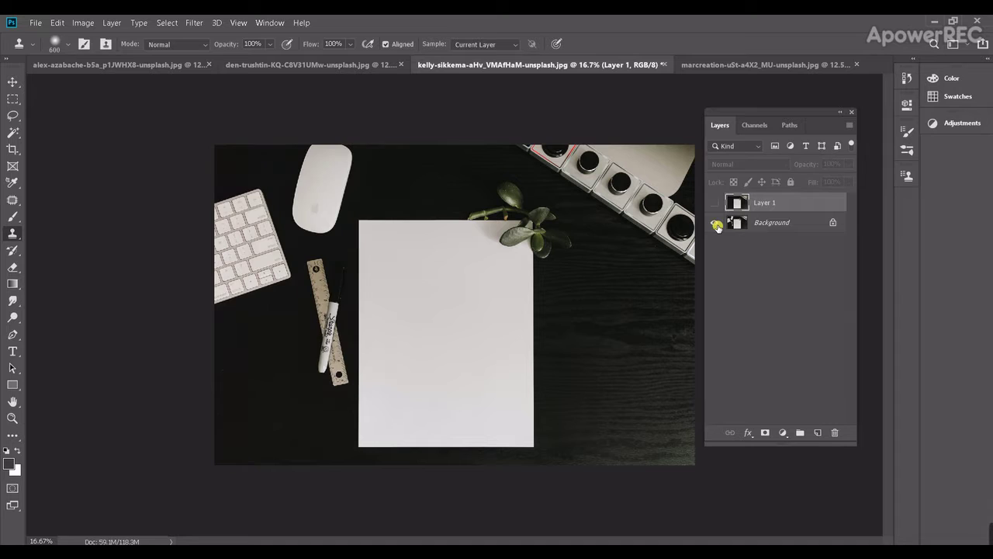
pyautogui.keyDown('alt'); pyautogui.click(718, 226); pyautogui.keyUp('alt')
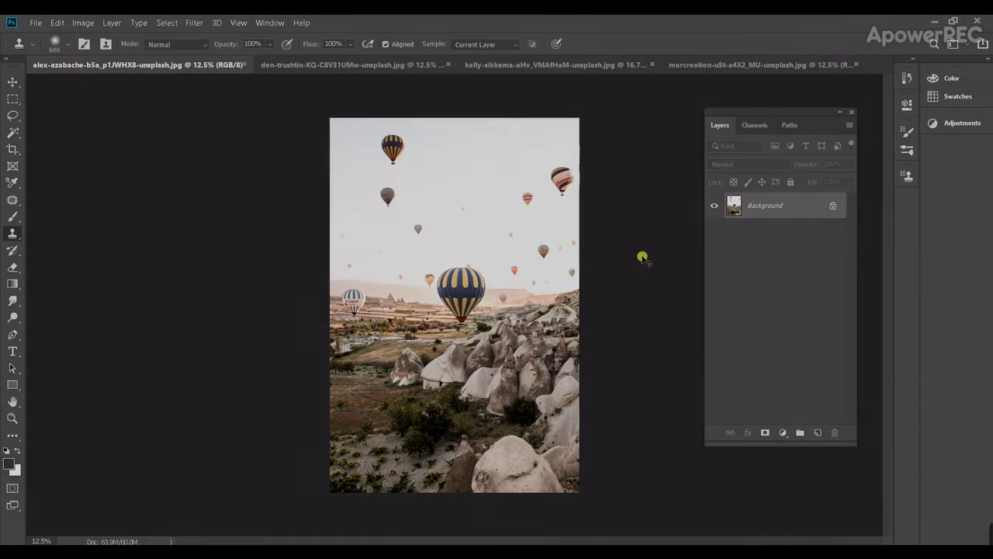
# On a duplicate of the balloon photo's Background layer, lasso the two upper-left balloons, remove them with a Content-Aware fill, and deselect
pyautogui.hotkey('ctrl', 'j')
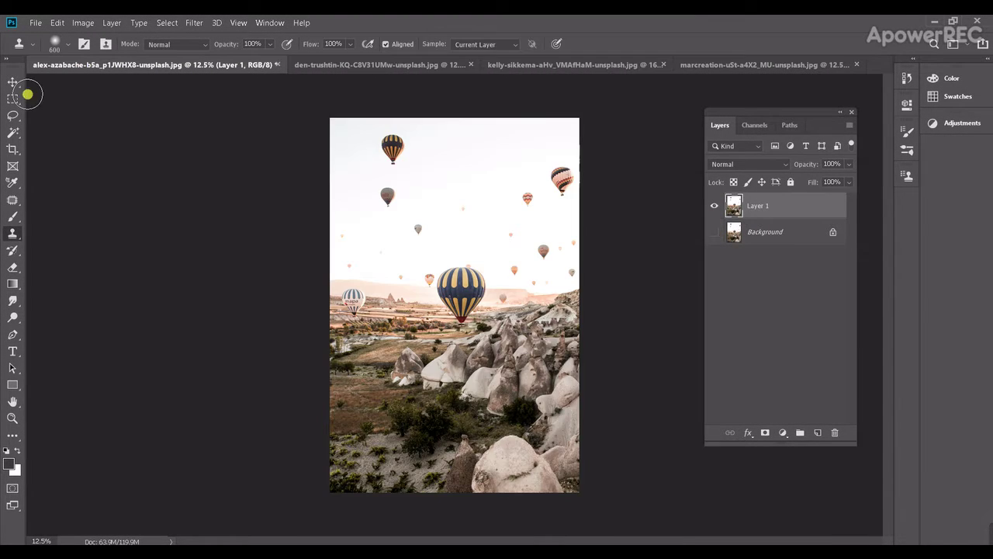
pyautogui.click(13, 116)
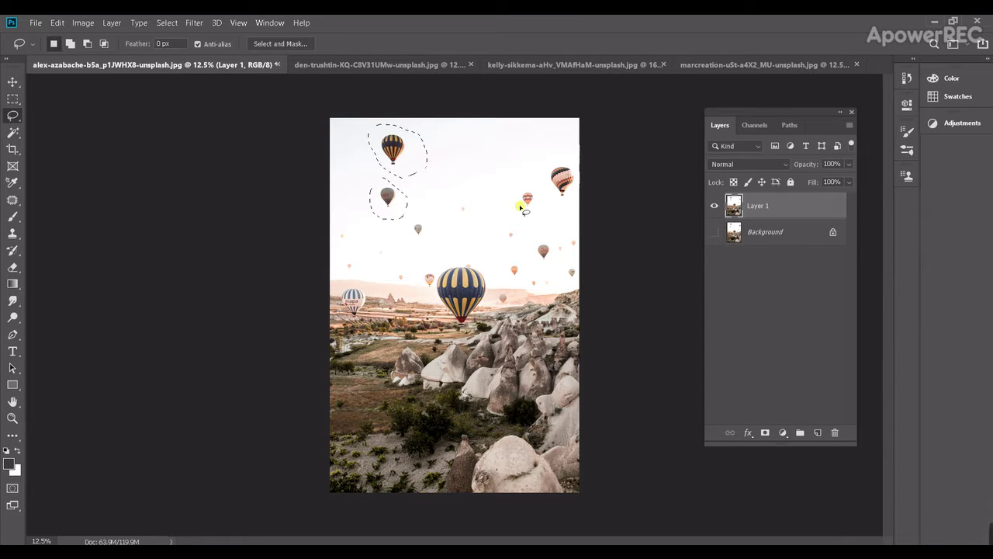
pyautogui.click(59, 22)
pyautogui.click(93, 213)
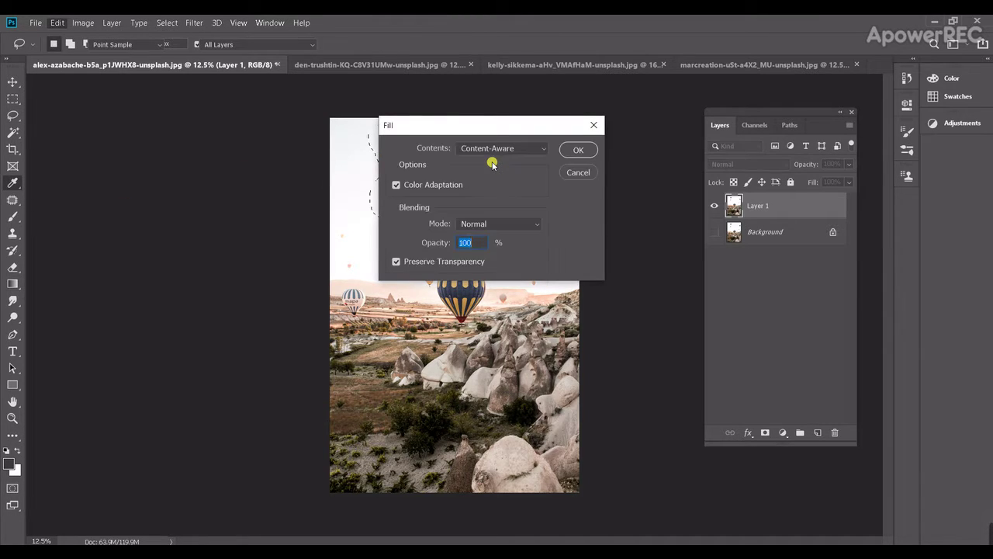
pyautogui.click(542, 150)
pyautogui.click(501, 204)
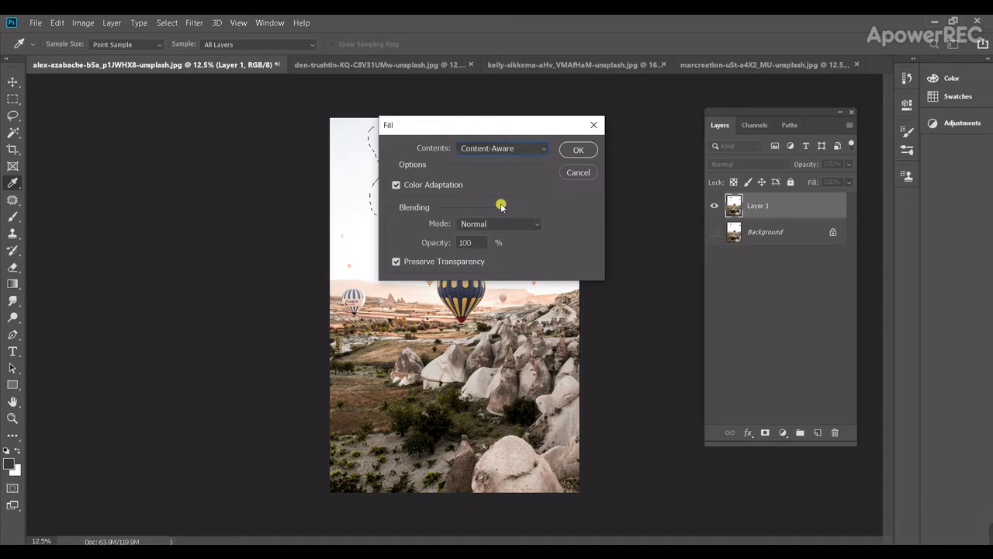
pyautogui.click(579, 150)
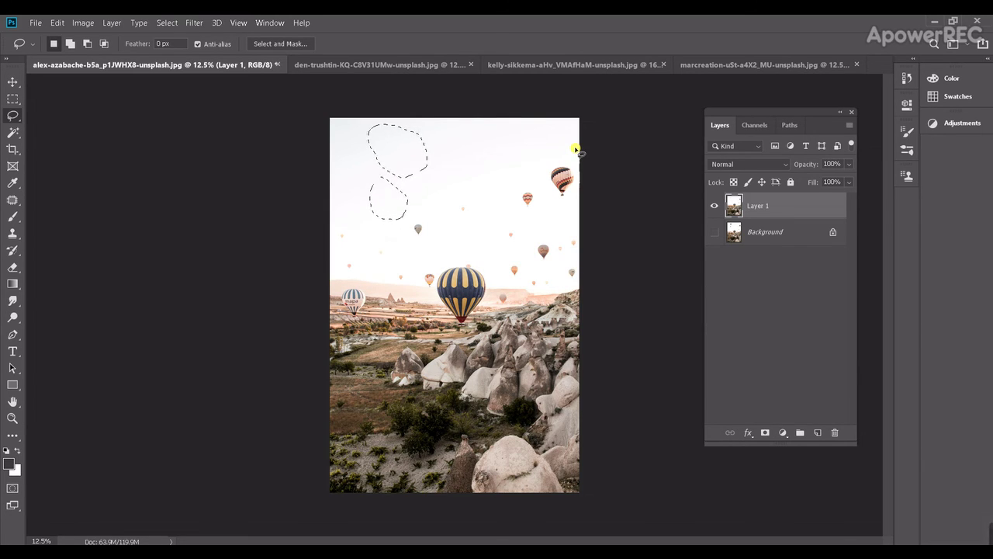
pyautogui.click(532, 150)
# Show only the Background layer to compare the retouched balloon photo with the original
pyautogui.keyDown('alt'); pyautogui.click(715, 234); pyautogui.keyUp('alt')
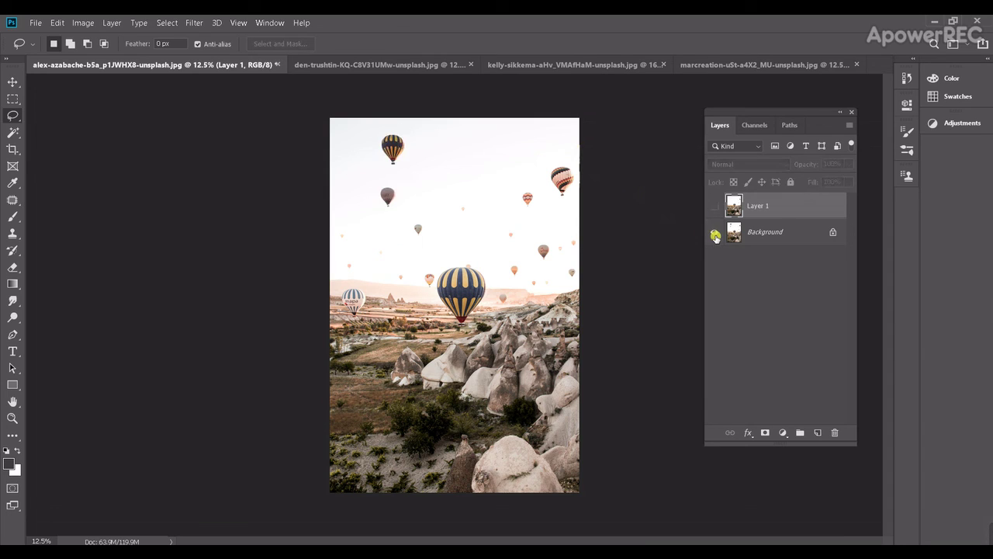